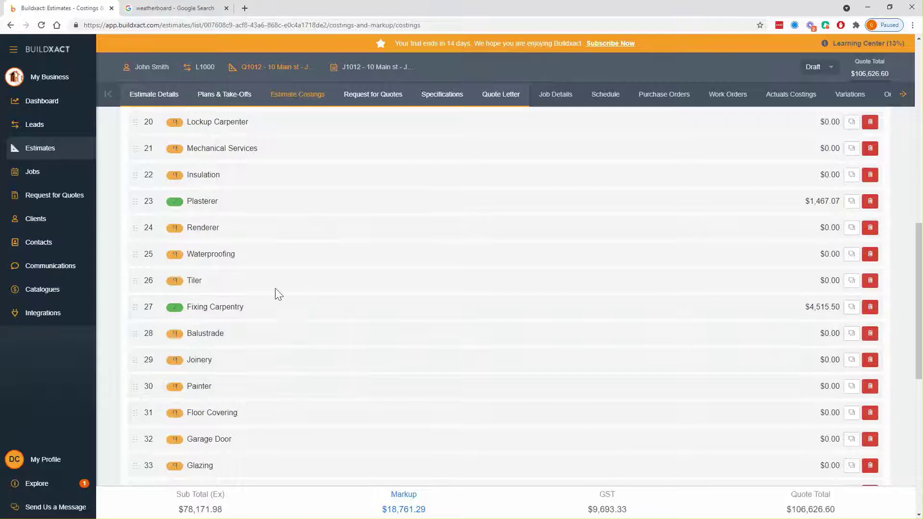
Expand Lockup Carpenter and edit the table at the 170mm primeline weatherboard item
click(256, 124)
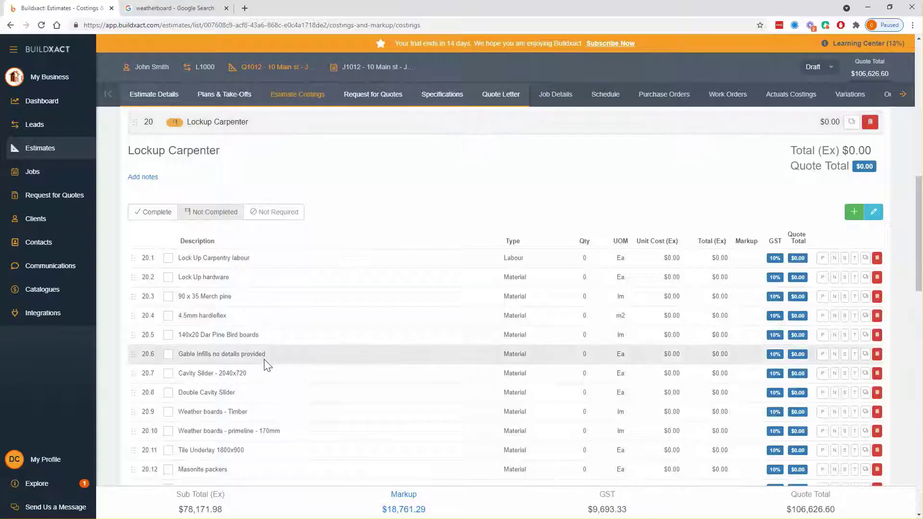
scroll(250, 361, down, 1)
double_click(244, 361)
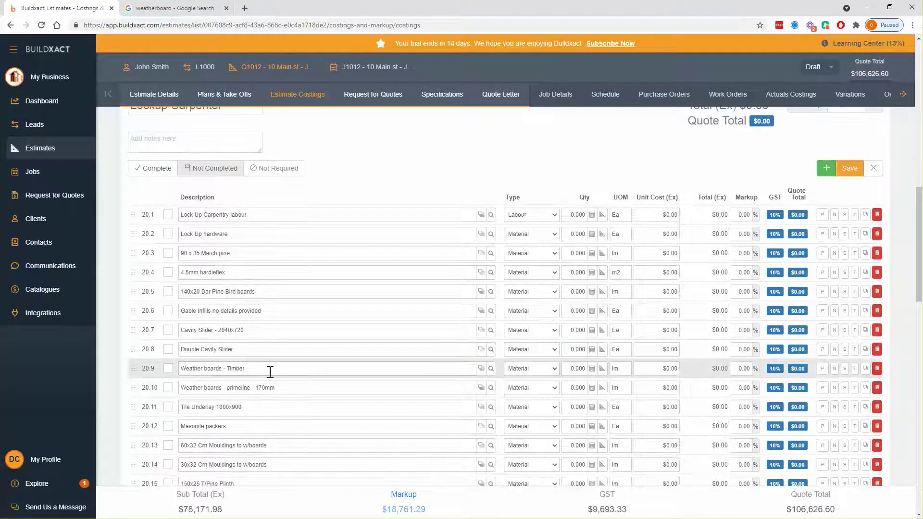
click(265, 387)
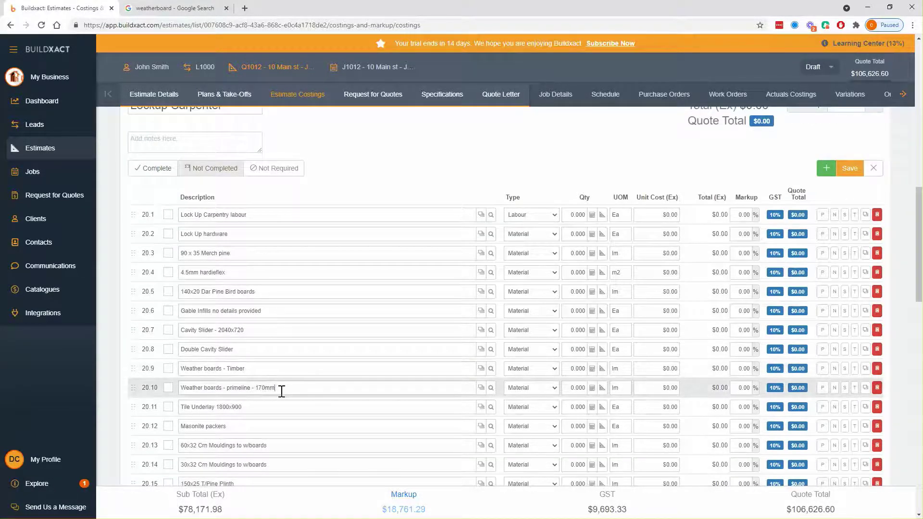
Build a recipe for the 170mm weatherboard item with m2 as its unit
click(481, 388)
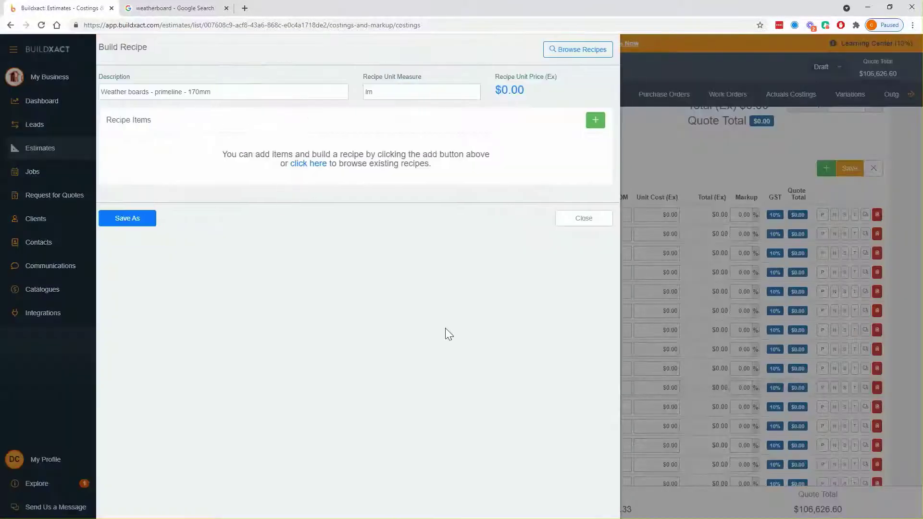
click(425, 90)
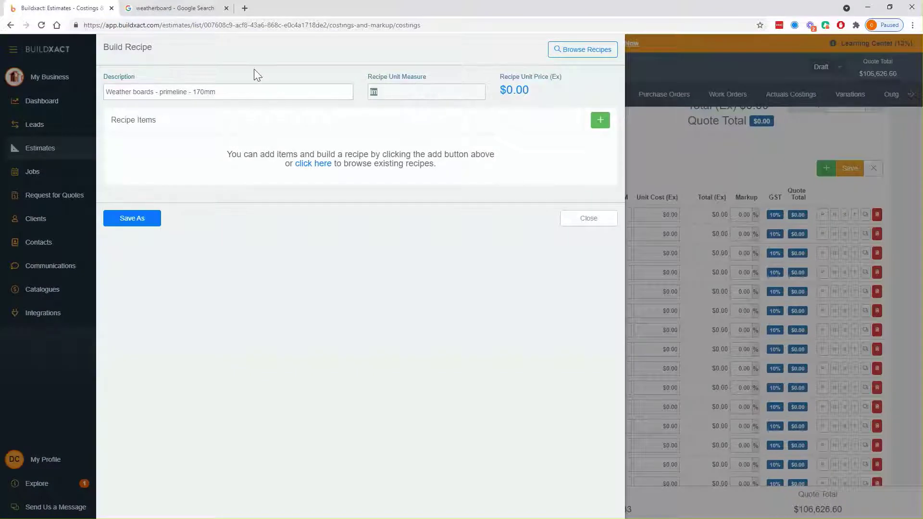
text(m2)
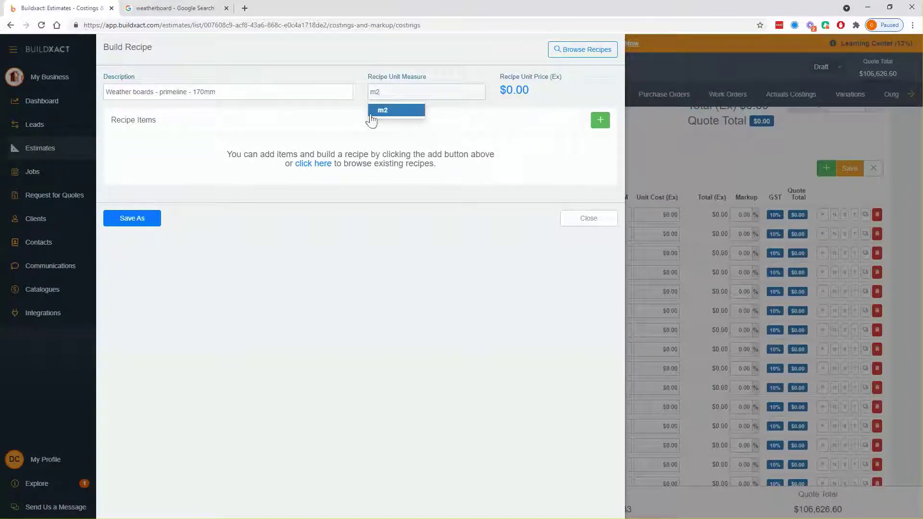
key(Tab)
Add a recipe item measured in lm with a $4.20 unit cost
click(604, 124)
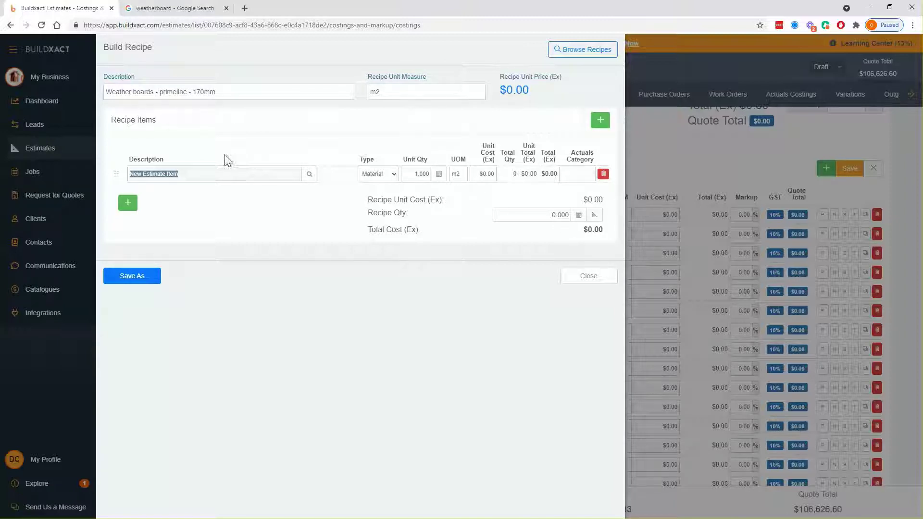
click(399, 91)
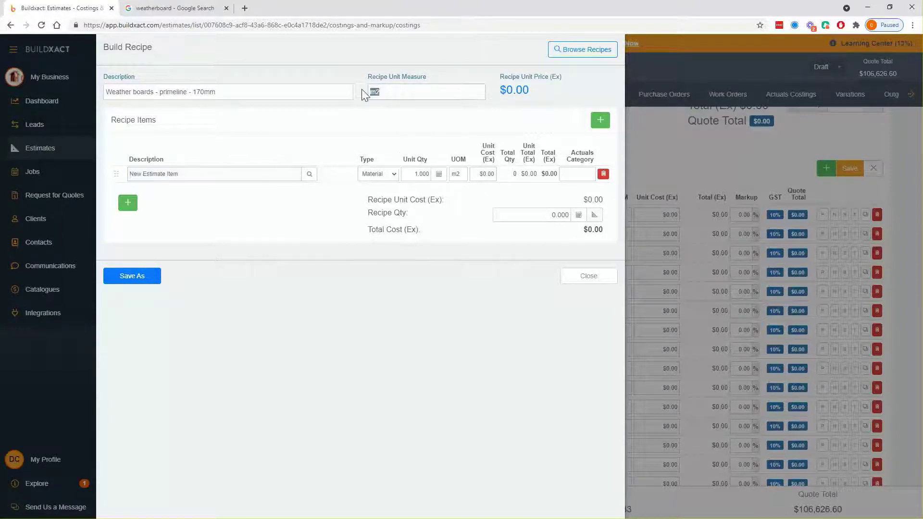
click(454, 176)
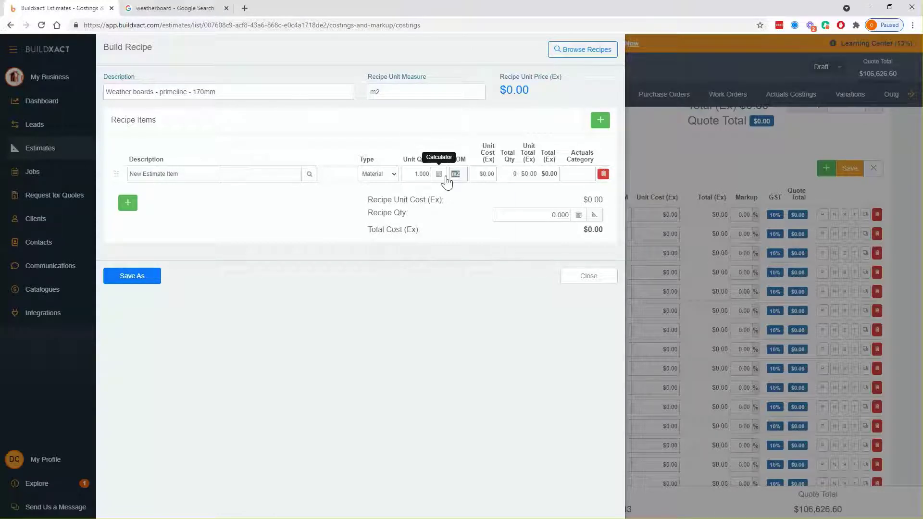
text(lm)
click(490, 178)
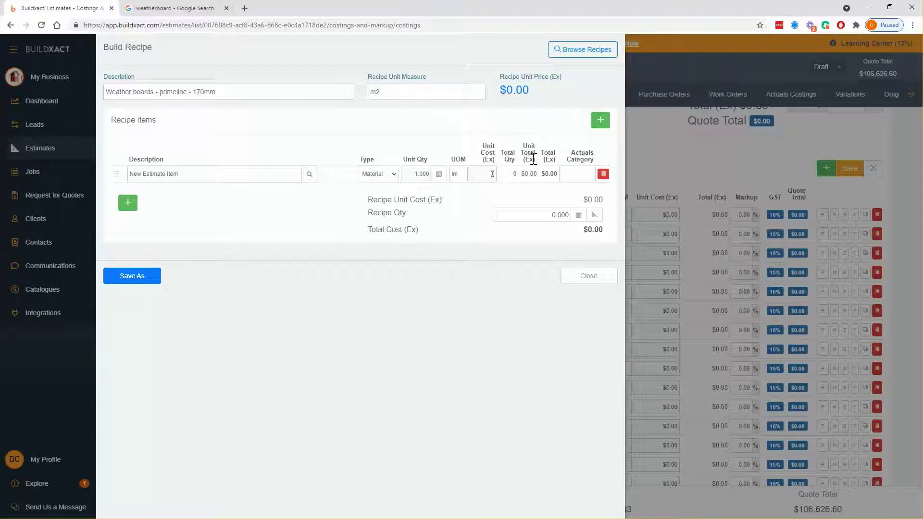
text(4.2)
click(459, 235)
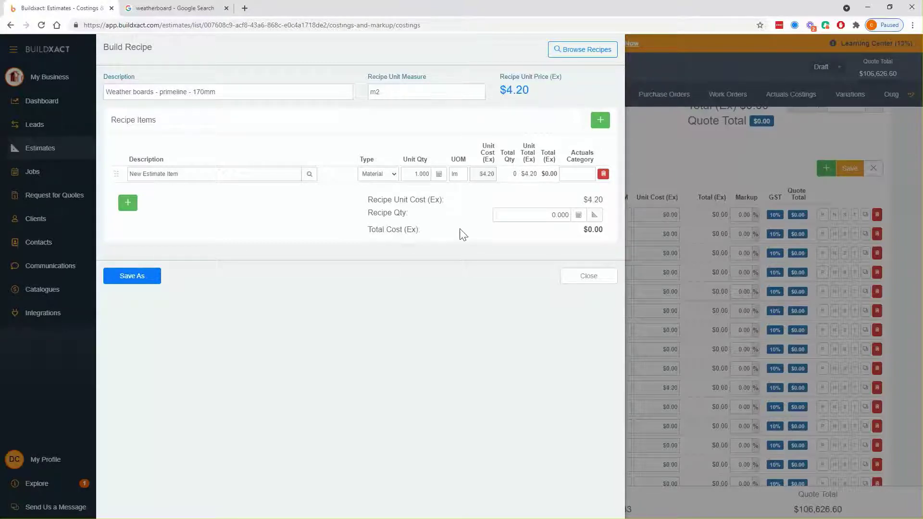
click(248, 172)
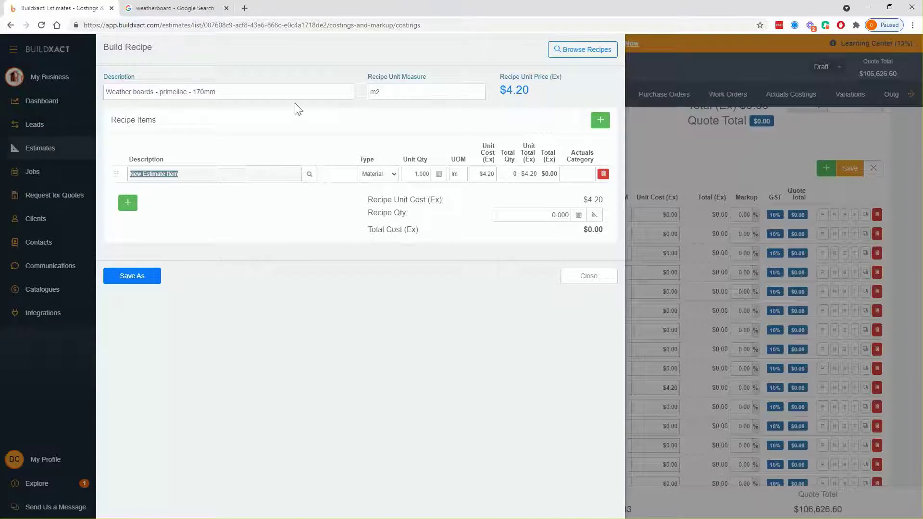
Copy the recipe description into the item and edit it to '180mm x 19mm (155mm cover)'
click(293, 94)
key(ctrl+c)
click(214, 174)
key(ctrl+v)
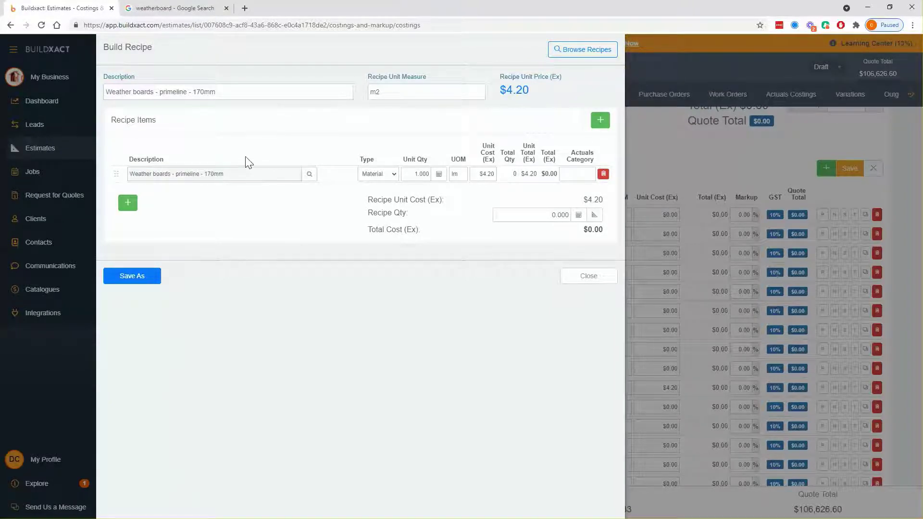
key(BackSpace)
key(BackSpace)
key(BackSpace)
key(BackSpace)
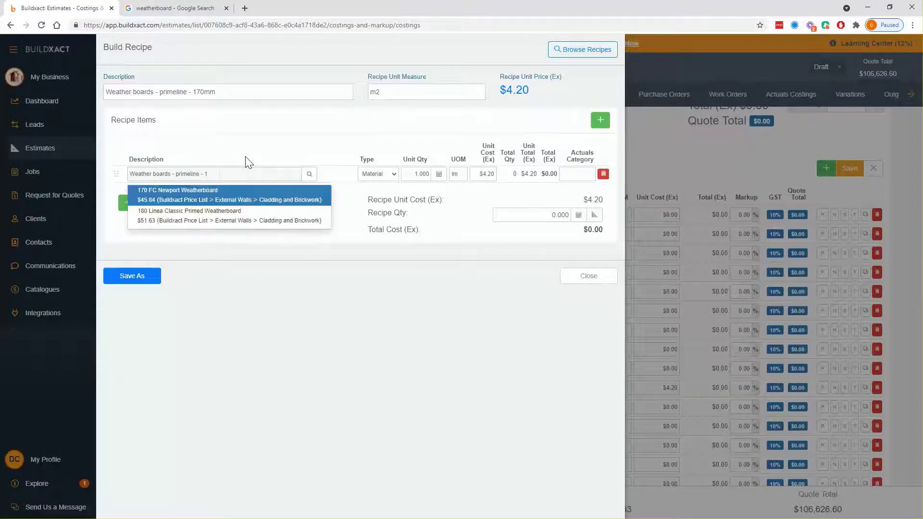
text(80m)
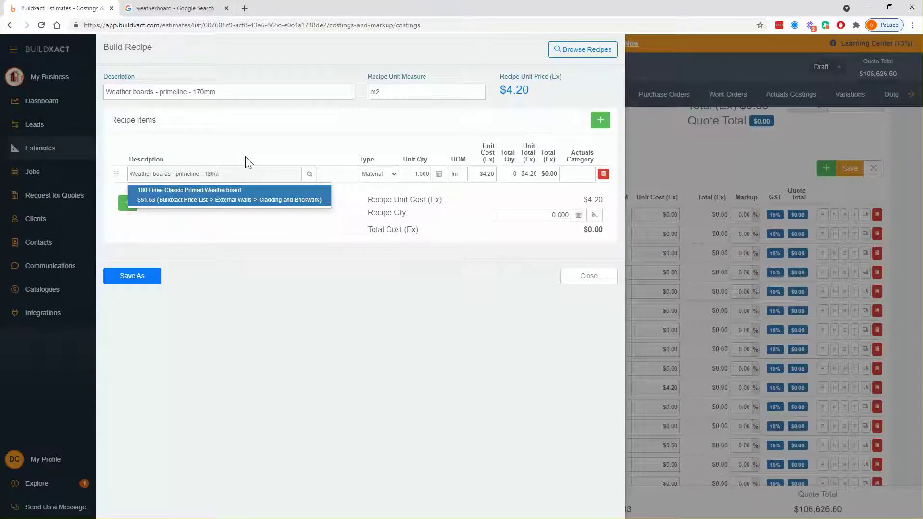
text(m x 19mm ()
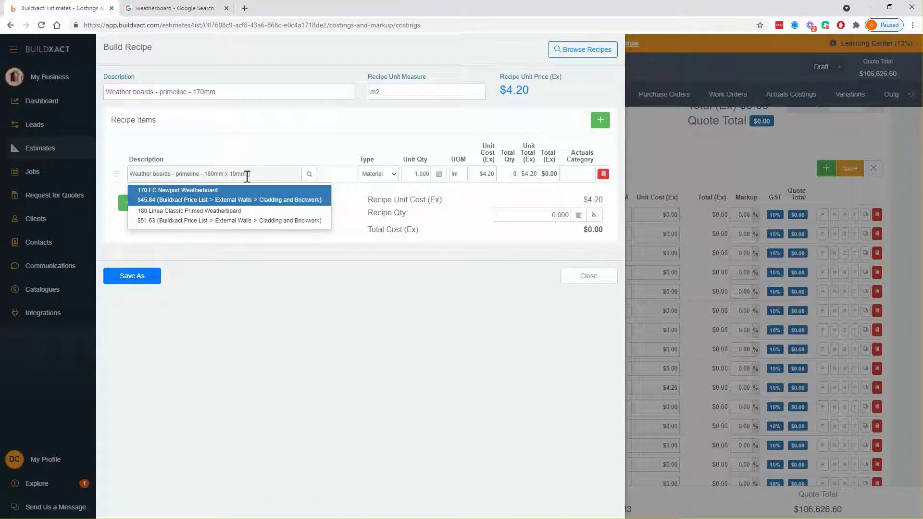
drag(205, 175, 224, 178)
click(275, 174)
text(55mm cover))
click(299, 268)
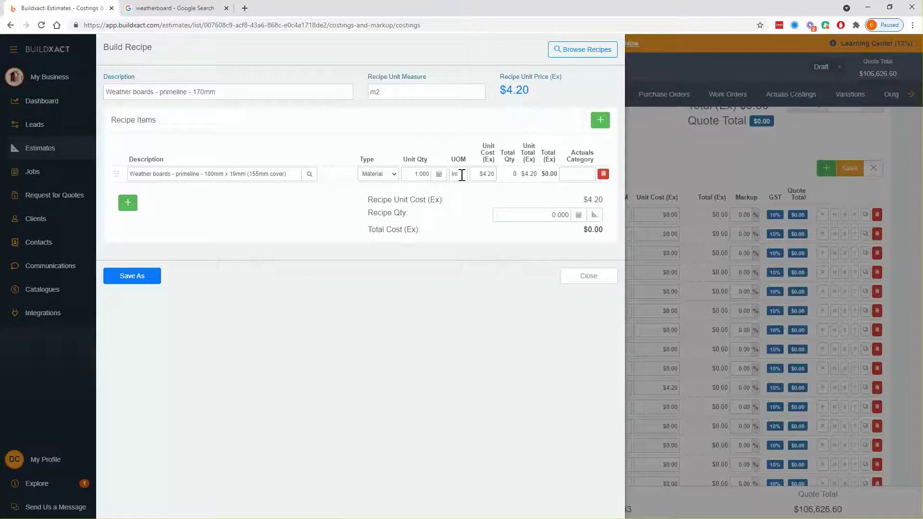
Set the item's unit quantity to 1/.155 (6.452 lm) with the calculator
click(438, 175)
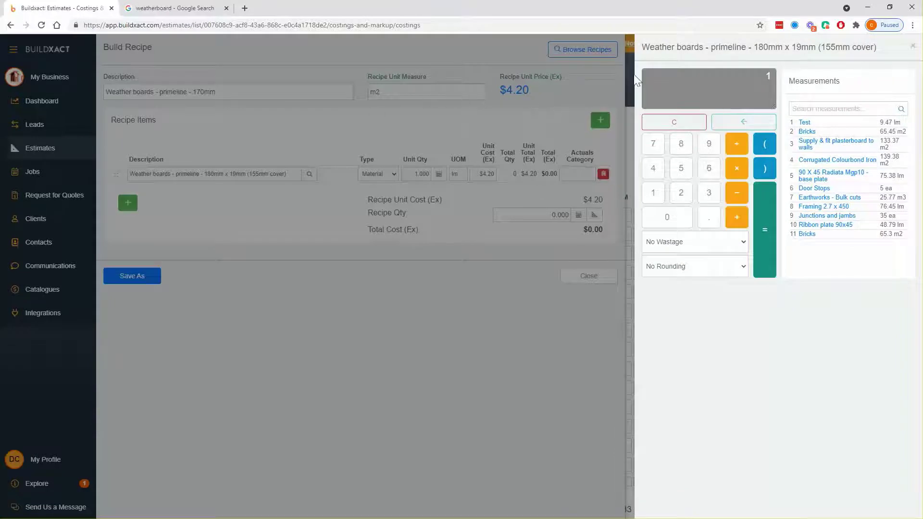
click(736, 144)
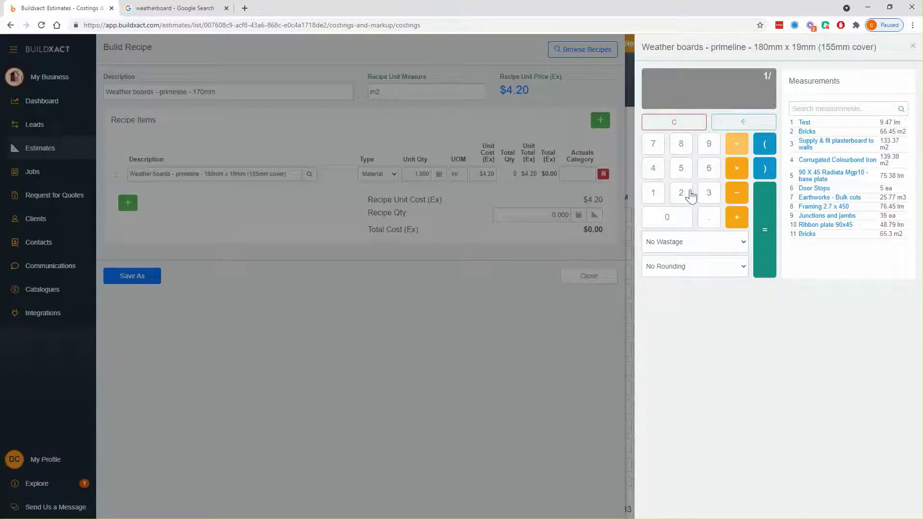
click(710, 217)
click(652, 198)
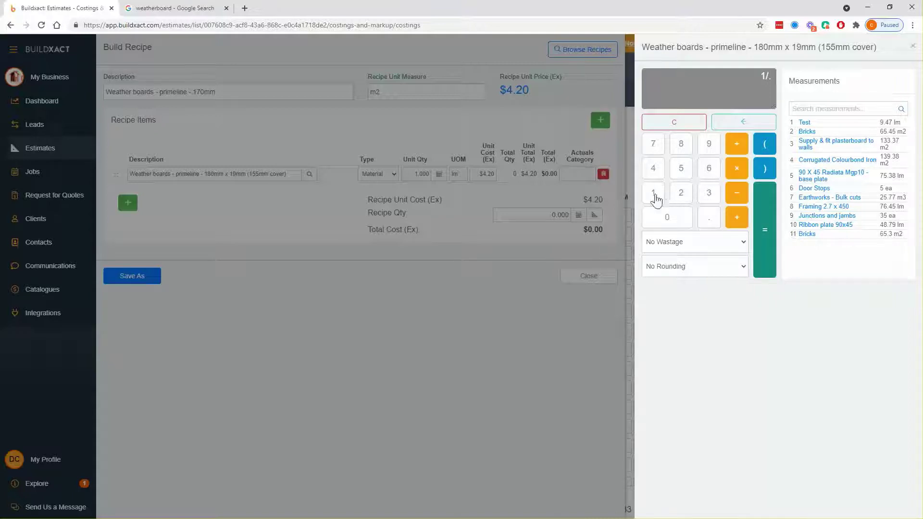
click(685, 172)
click(687, 174)
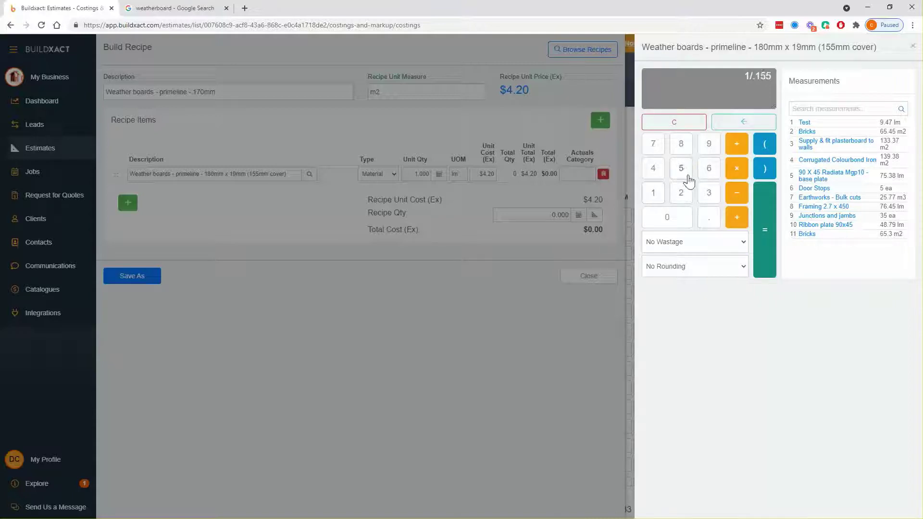
click(765, 237)
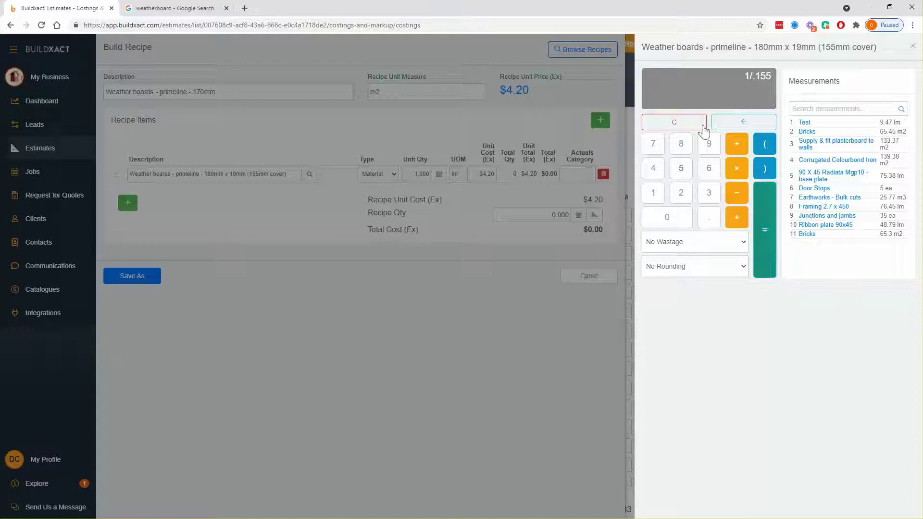
click(768, 230)
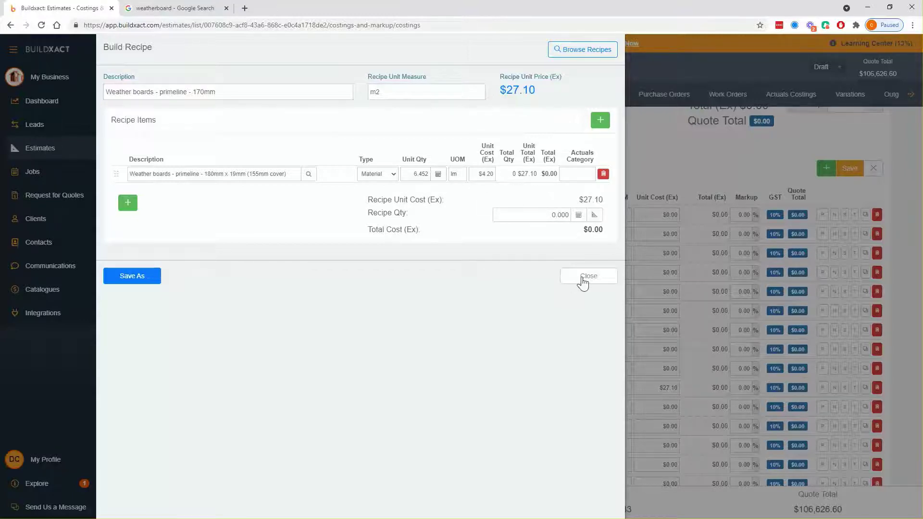
Remove a stray blank item and set the recipe quantity from the 65.3 m2 Bricks measurement (421.32 lm)
click(601, 121)
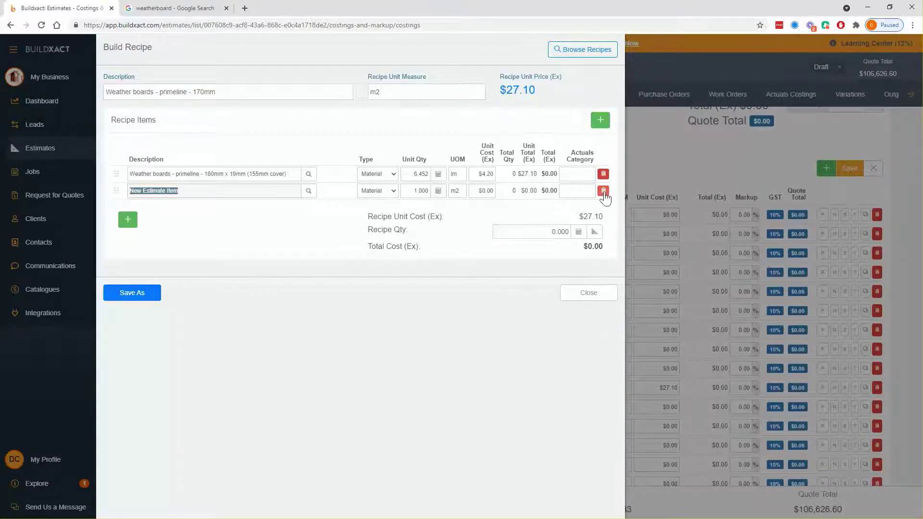
click(603, 191)
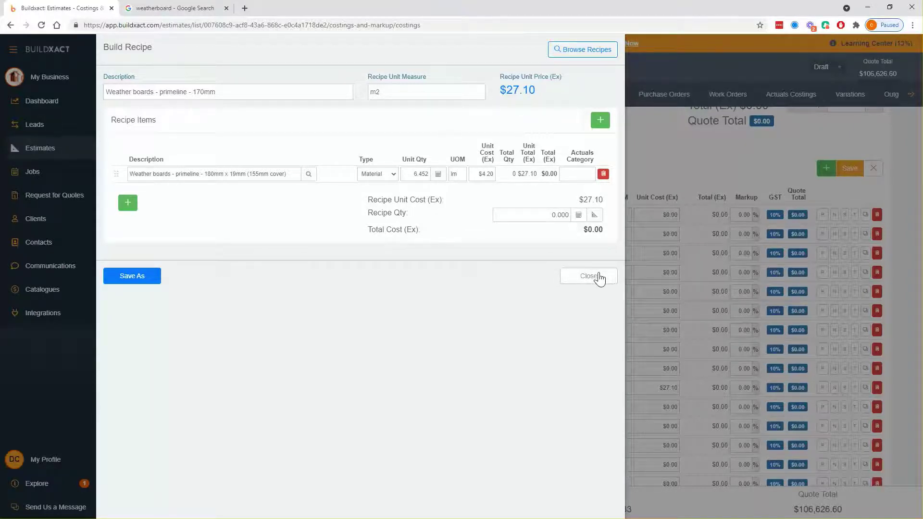
click(579, 216)
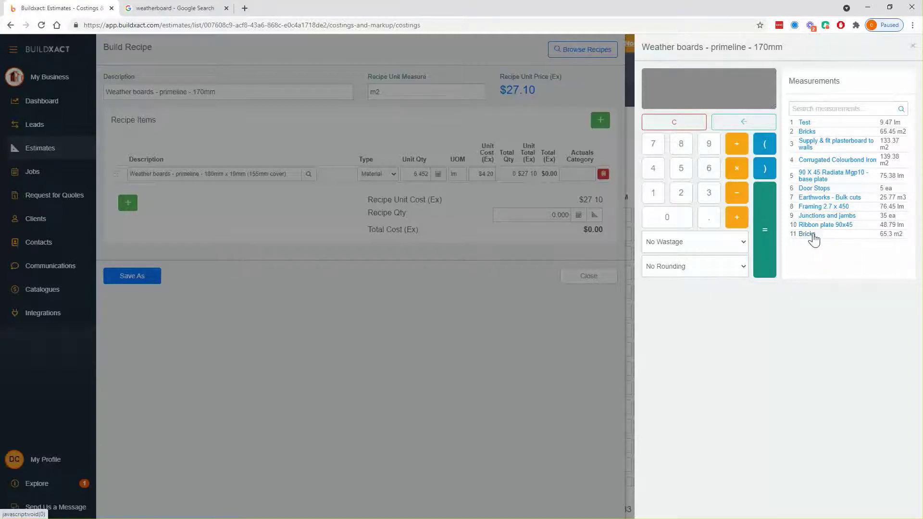
click(808, 235)
drag(906, 239, 880, 235)
click(766, 251)
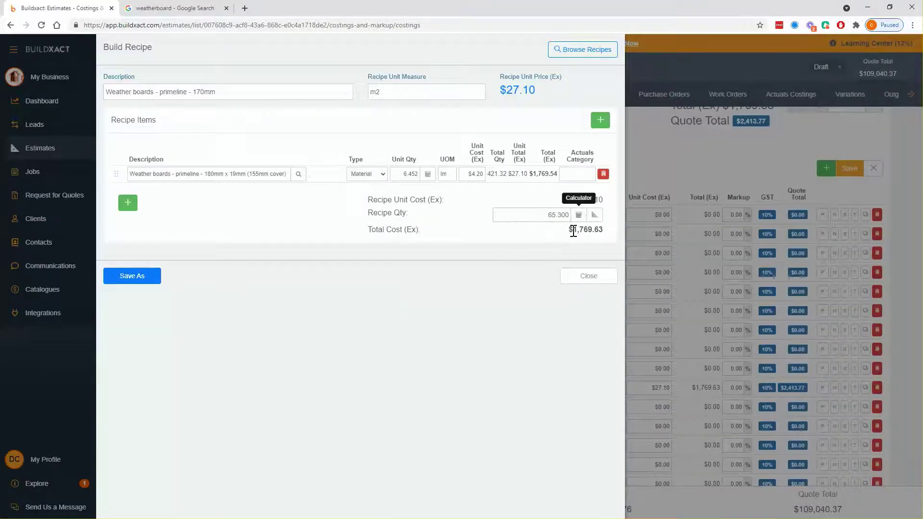
double_click(497, 174)
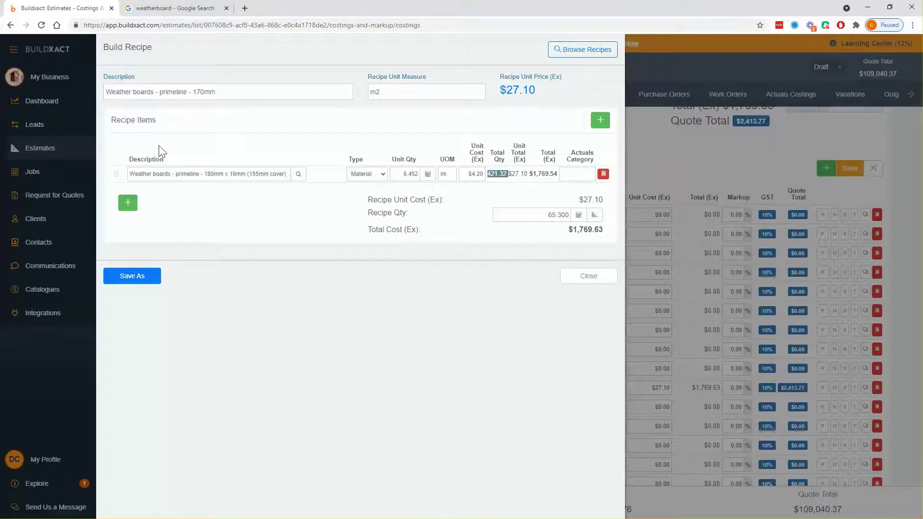
Close the weatherboard recipe, save the estimate and expand the Insulation section
click(582, 281)
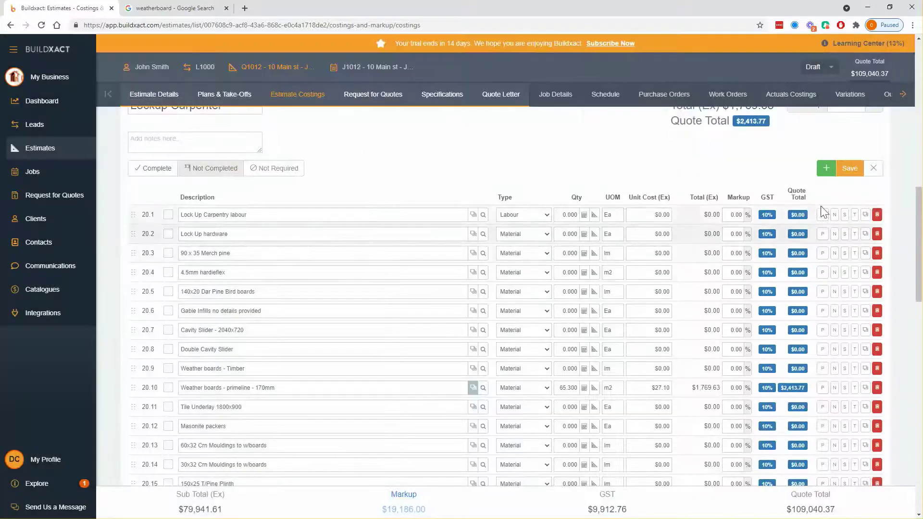
click(850, 169)
scroll(585, 299, down, 6)
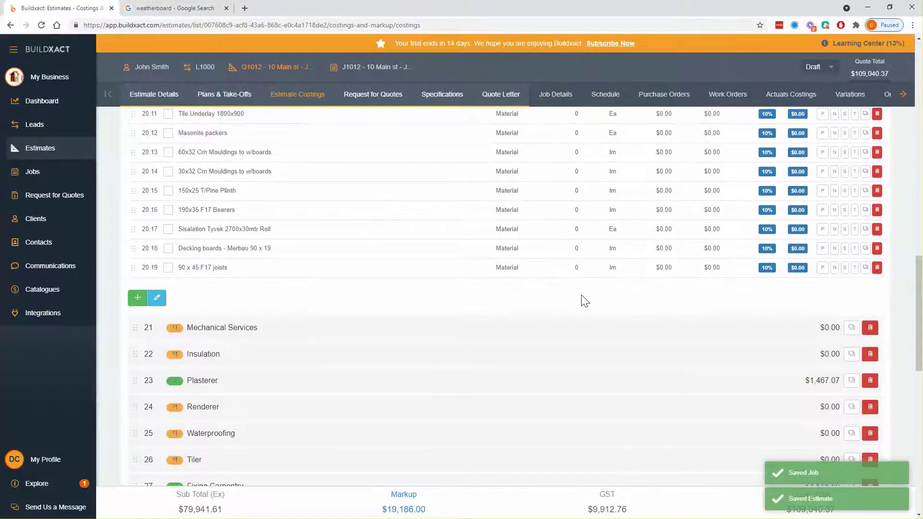
click(307, 360)
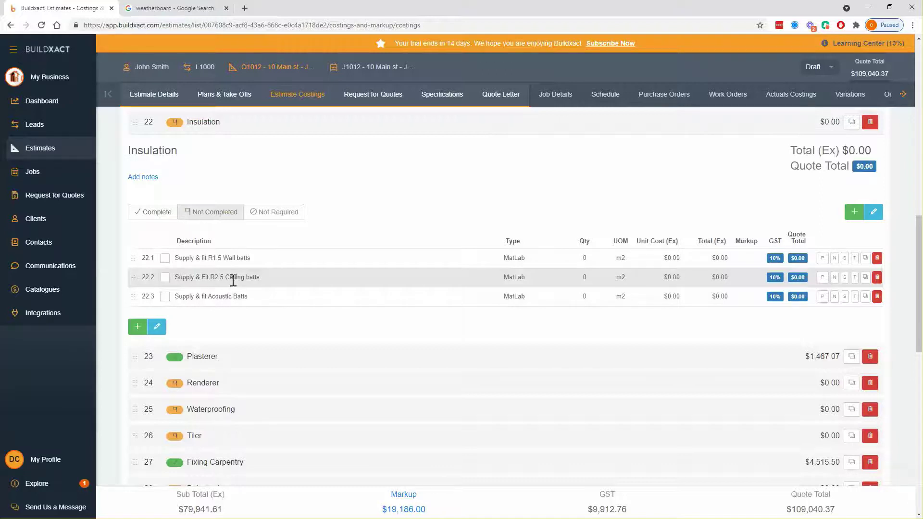
Rename the first Insulation item to 'Insulation r3.5' and build its recipe
click(236, 277)
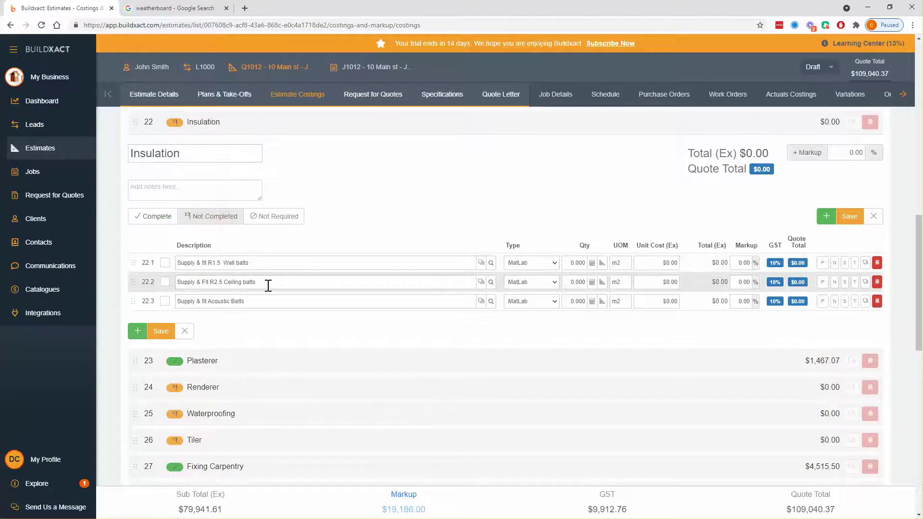
drag(269, 263, 163, 264)
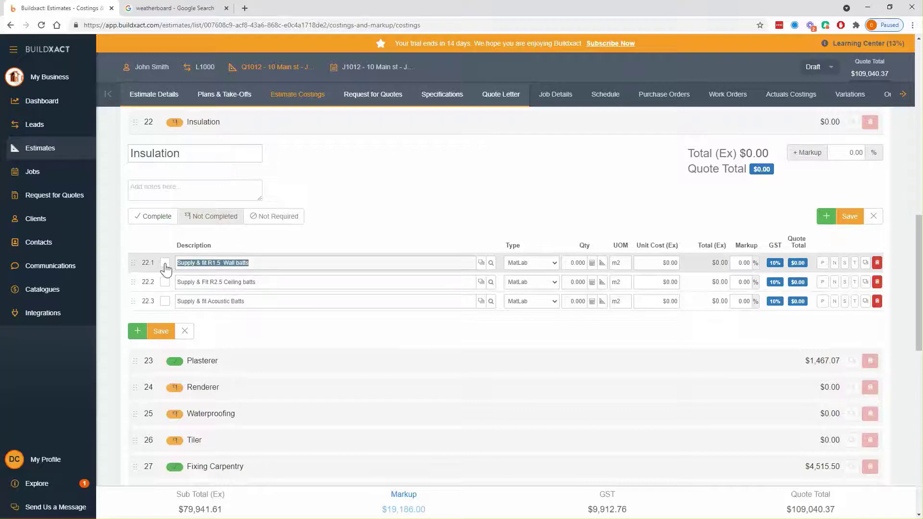
text(Insu)
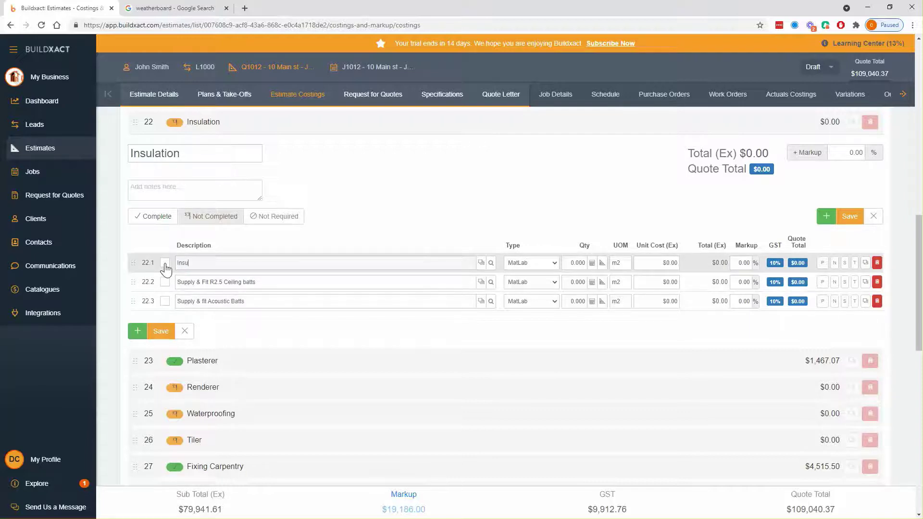
text(lation r3)
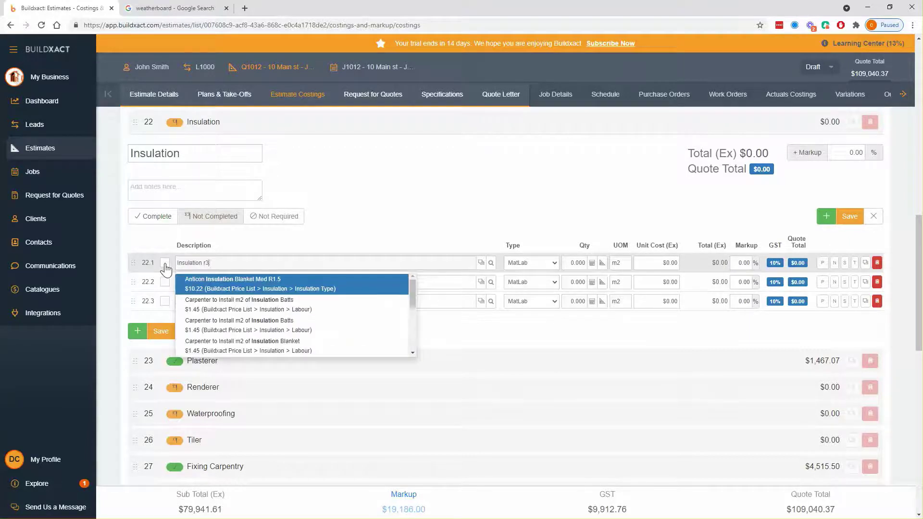
text(.5)
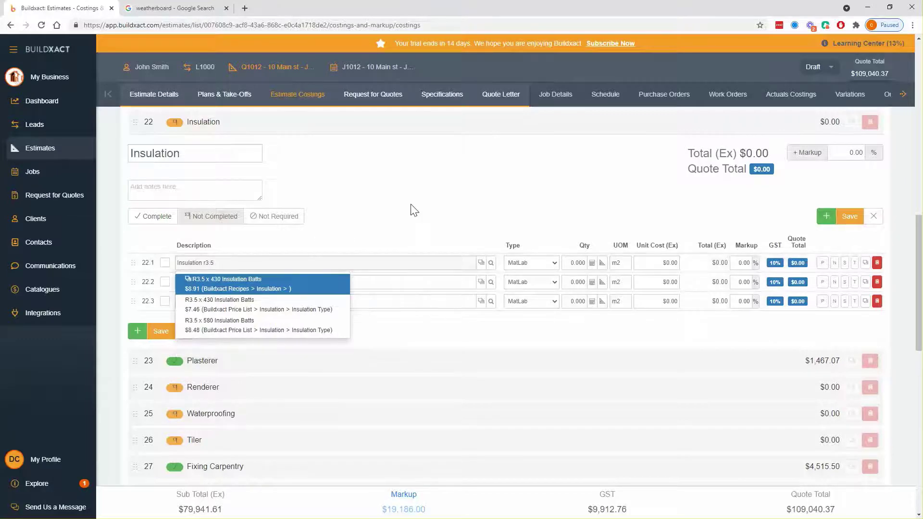
click(414, 211)
click(480, 263)
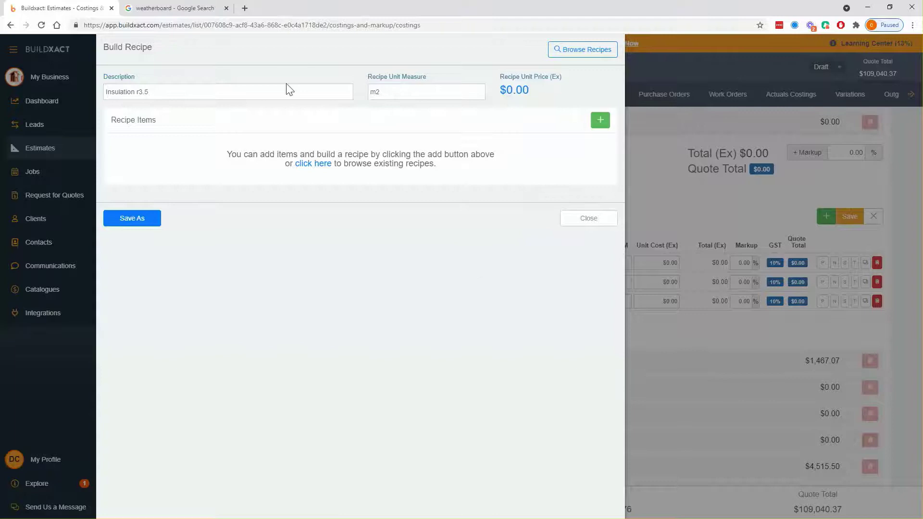
Add a 'Bag r3.5 earthwool' recipe item measured in bags at $45.00 each
click(601, 121)
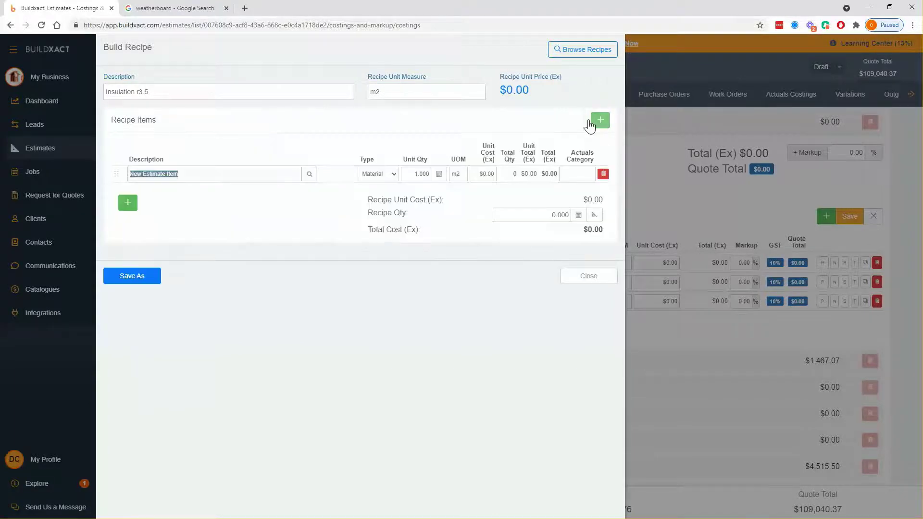
text(Bag)
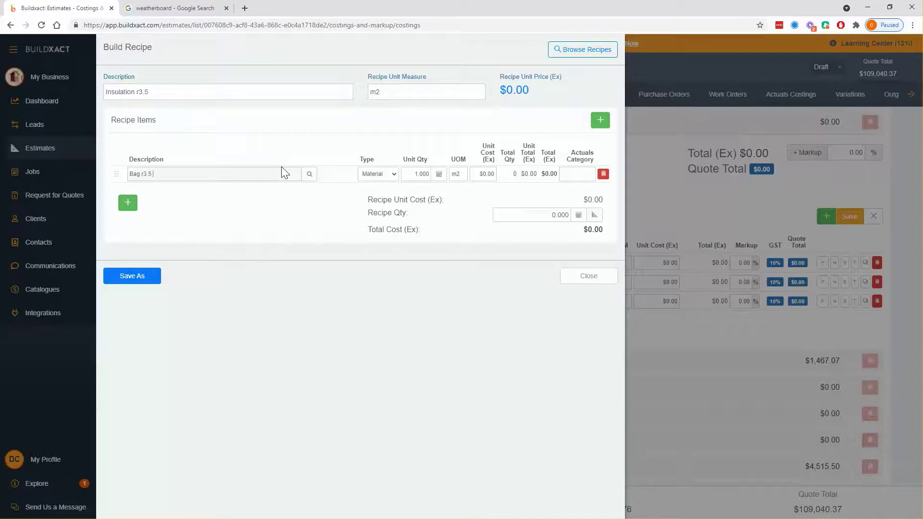
text(r3.5 earthwool)
double_click(459, 174)
text(bag)
click(483, 174)
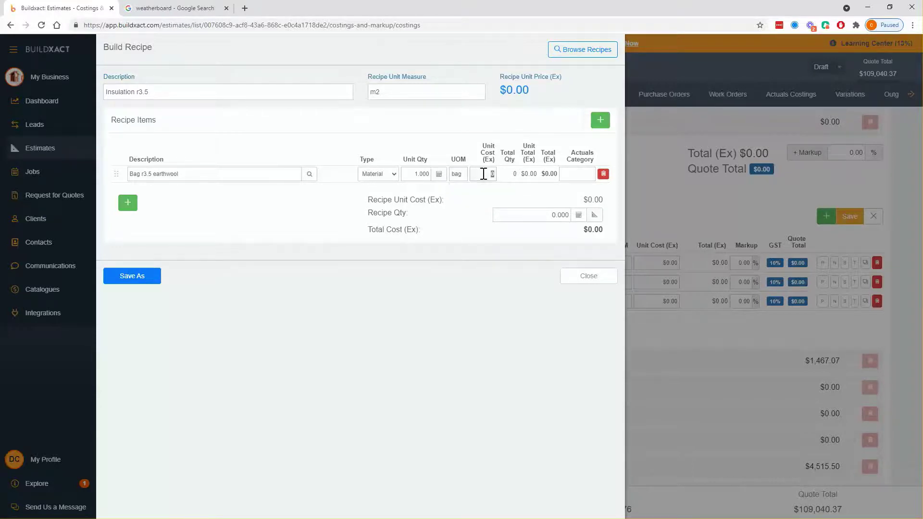
text(45)
click(468, 214)
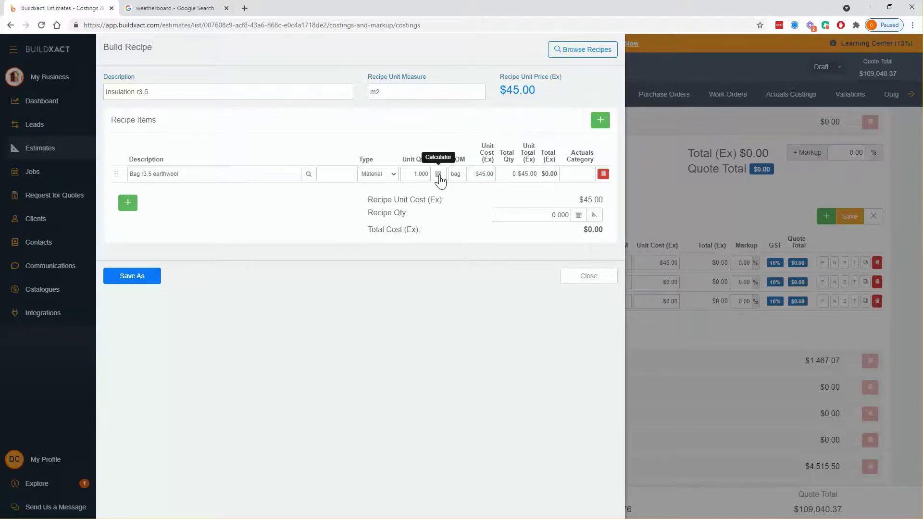
Append '(16m2)' to the item description, making it 'Bag r3.5 earthwool (16m2)'
click(241, 167)
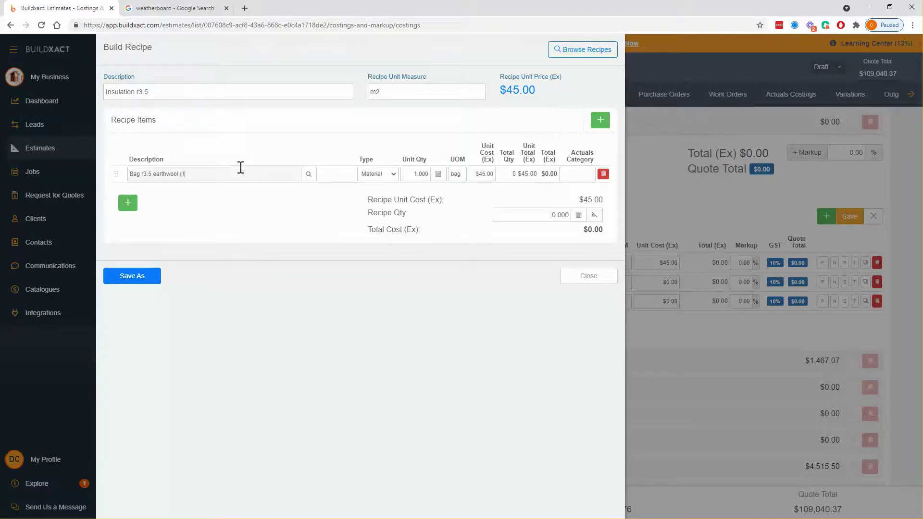
text((16m2)
drag(180, 174, 199, 173)
Set the item's unit quantity to 1/16 (0.063 bag), dropping the recipe to $2.84
click(439, 174)
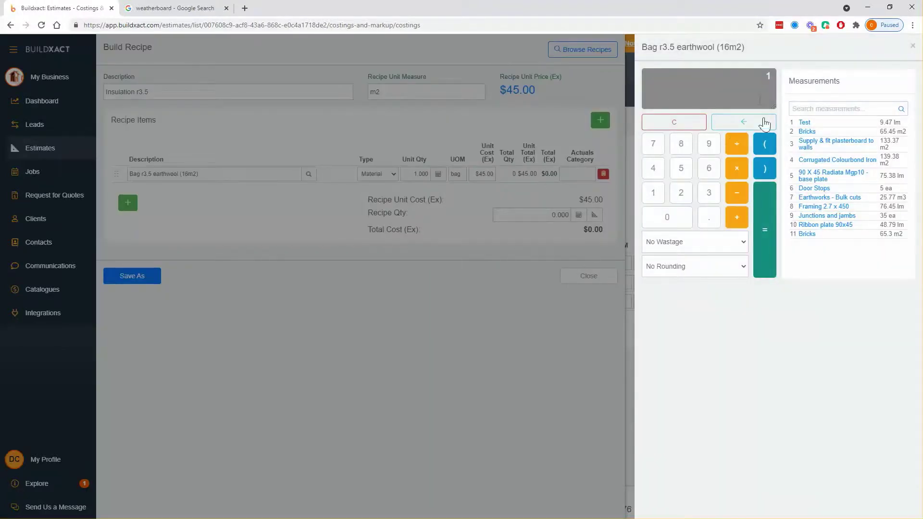
click(736, 145)
click(653, 193)
click(708, 169)
click(768, 222)
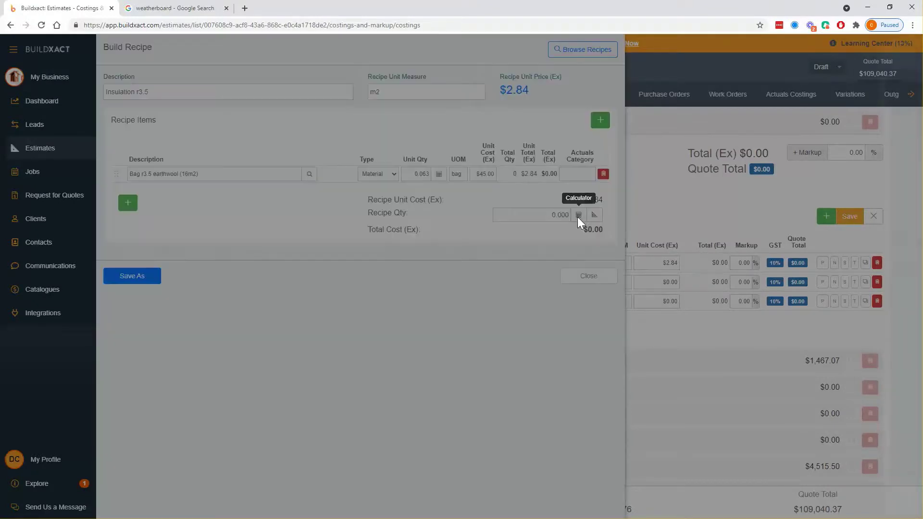
Set the recipe quantity to Bricks plus 5% wastage (68.565 m2) and close the recipe
click(578, 216)
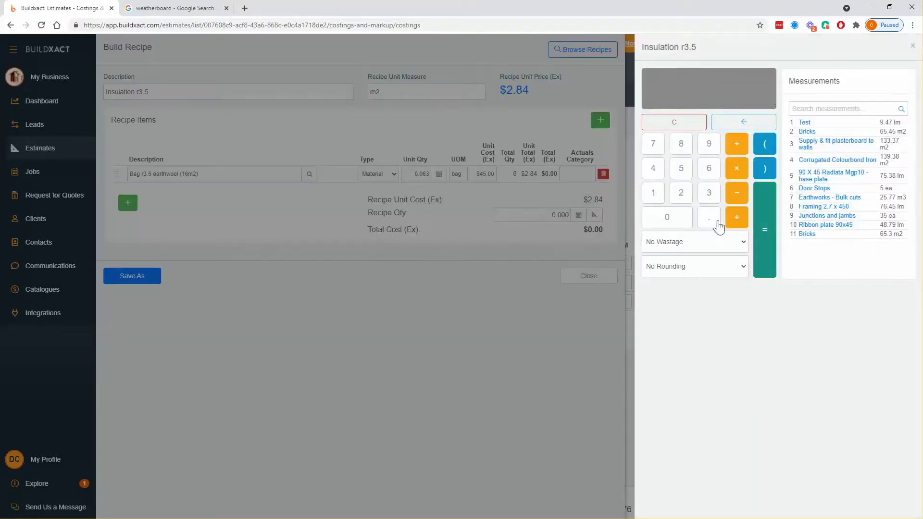
click(806, 236)
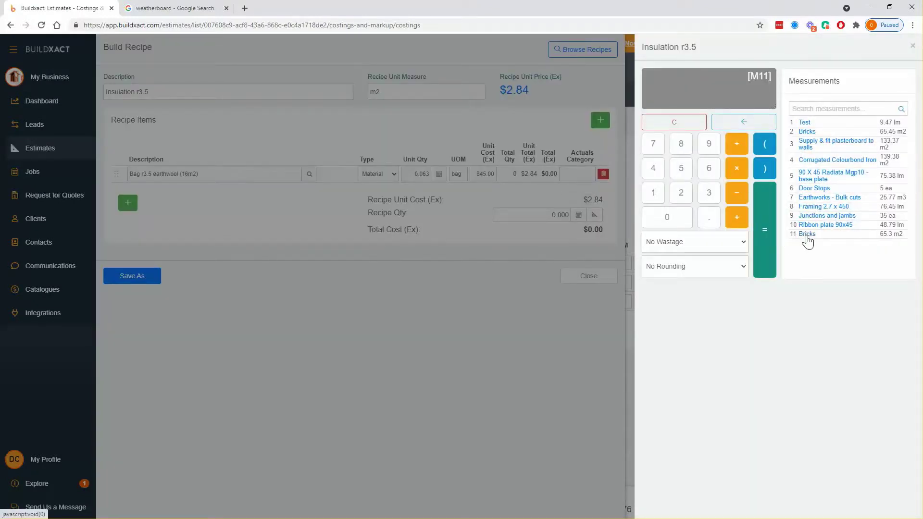
click(733, 246)
click(682, 272)
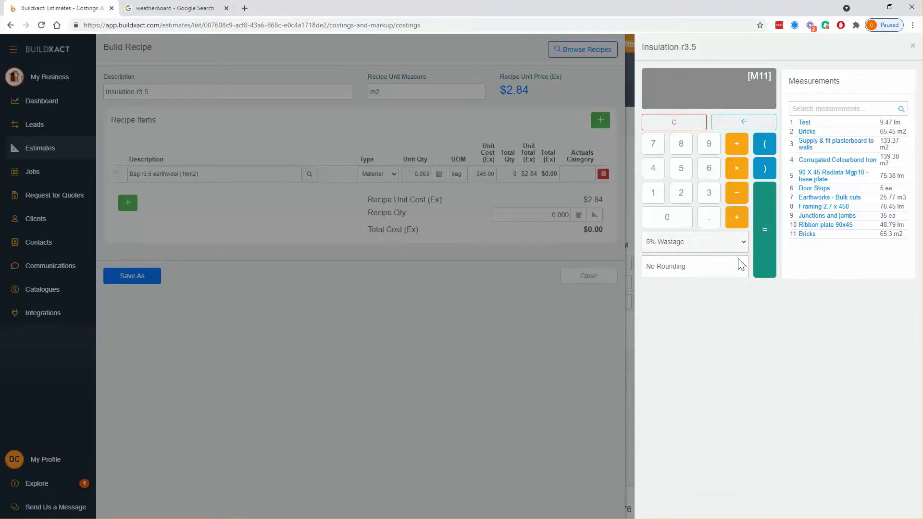
click(764, 262)
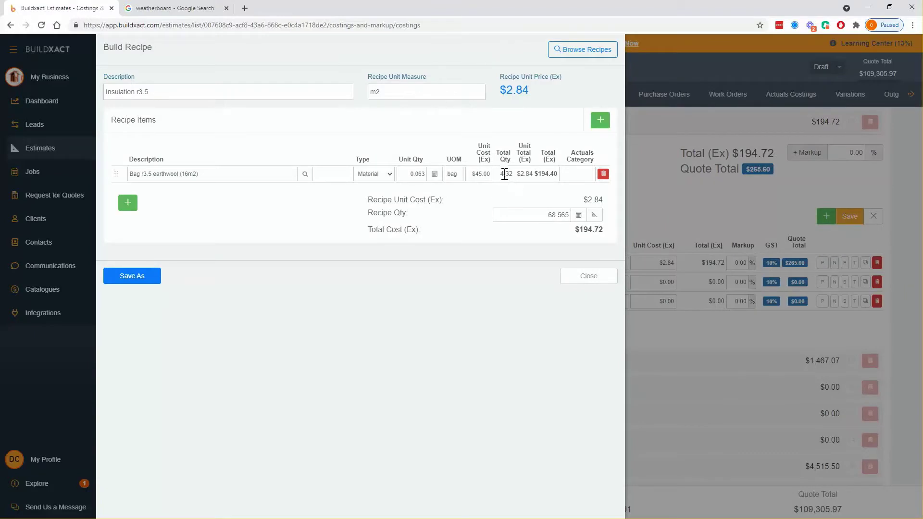
click(587, 288)
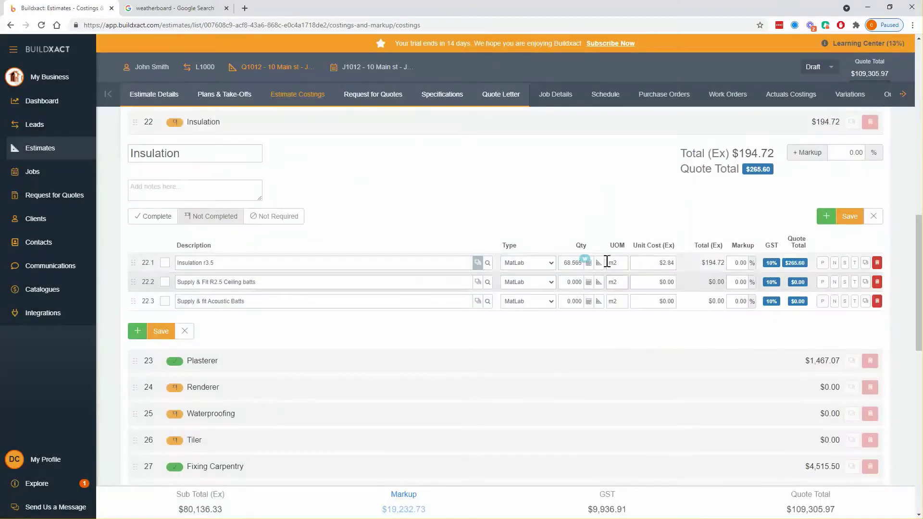